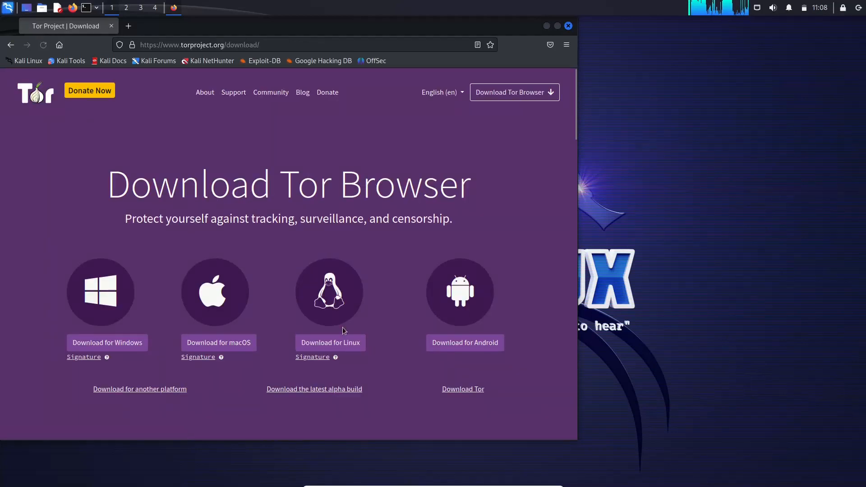
# Step: Download Tor Browser for Linux from the Tor Project page and show the downloaded archive in its folder
pyautogui.scroll(-2, 379, 294)
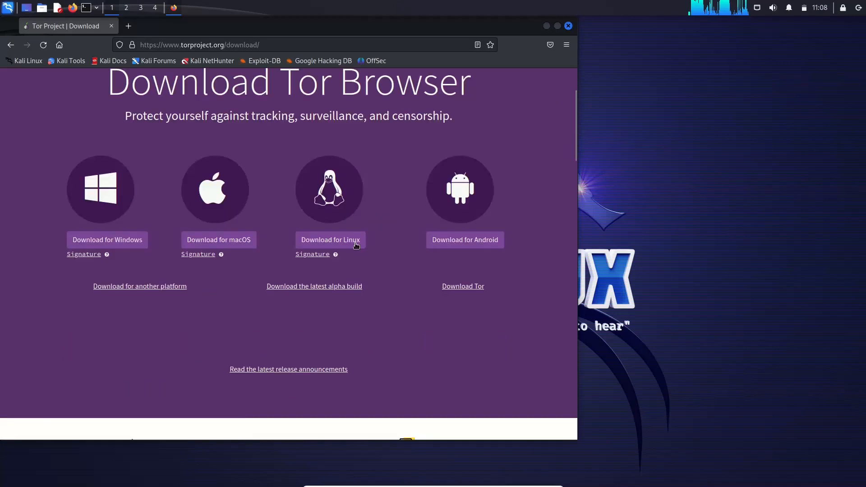
pyautogui.click(357, 246)
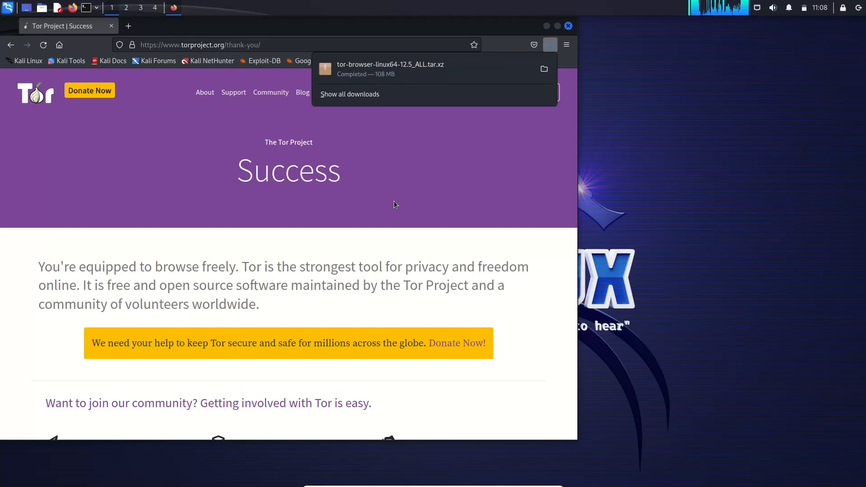
pyautogui.click(543, 68)
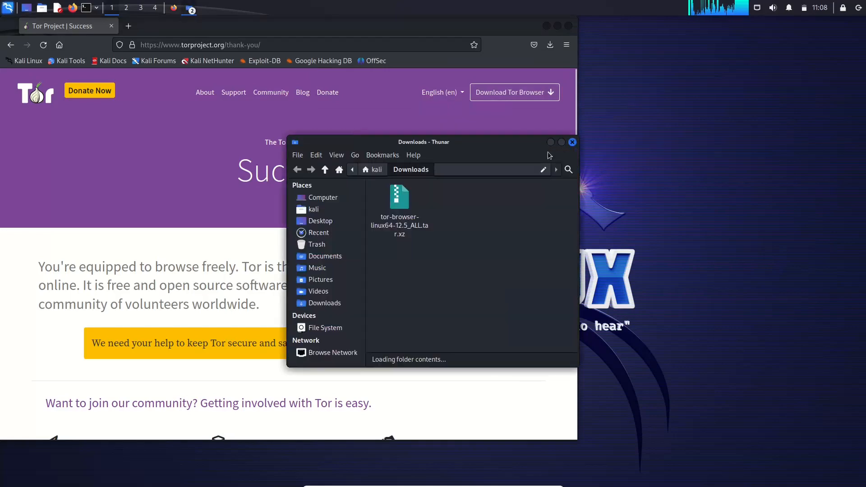
# Step: Maximize the file manager window and extract tor-browser-linux64-12.5_ALL.tar.xz into the Downloads folder
pyautogui.click(561, 142)
pyautogui.click(109, 91)
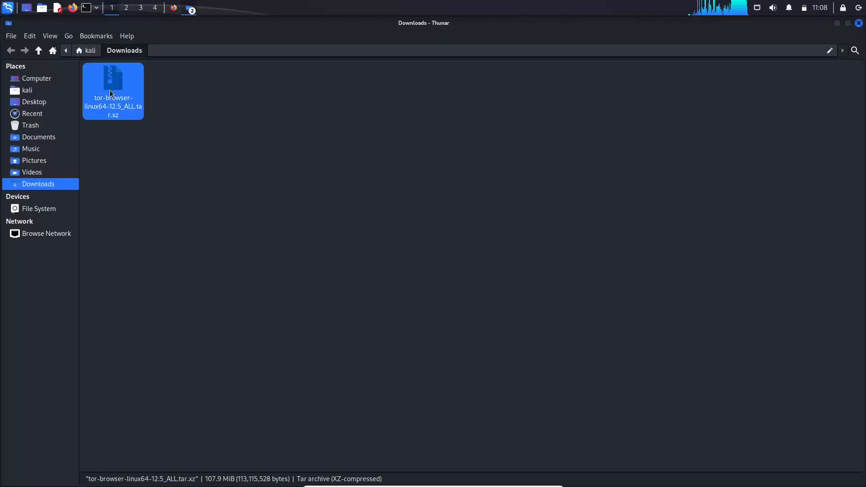
pyautogui.rightClick(110, 90)
pyautogui.click(175, 211)
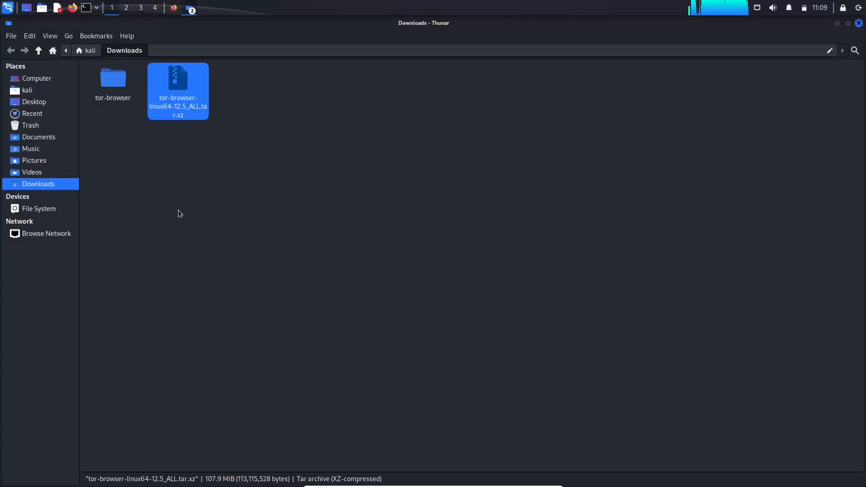
# Step: Copy the extracted tor-browser folder from Downloads
pyautogui.click(118, 88)
pyautogui.rightClick(120, 84)
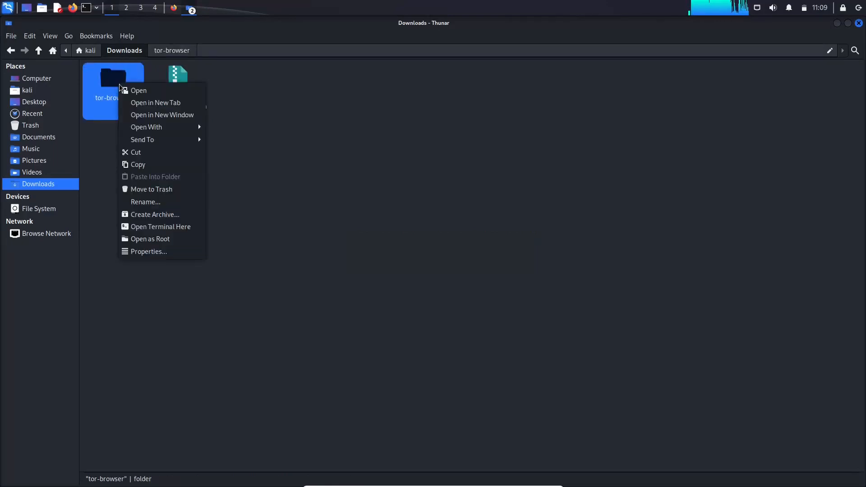
pyautogui.click(135, 165)
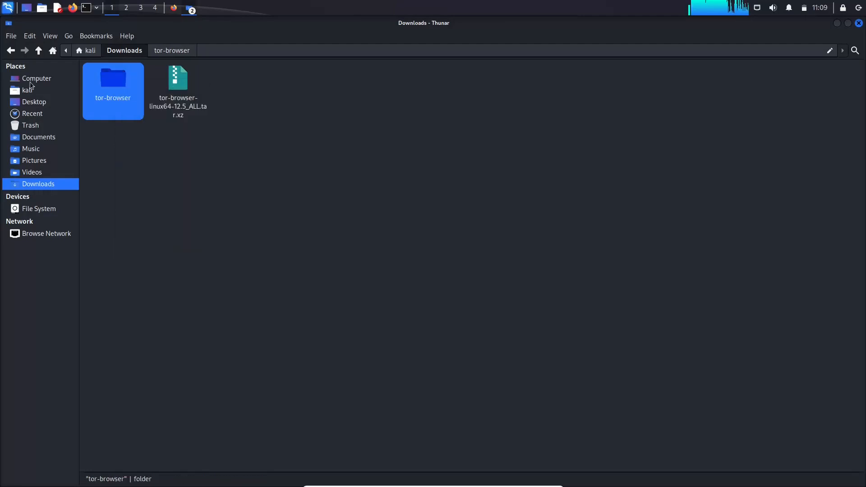
# Step: Create a folder named Apps in the kali home directory and paste the copied tor-browser folder into it
pyautogui.click(30, 88)
pyautogui.rightClick(243, 165)
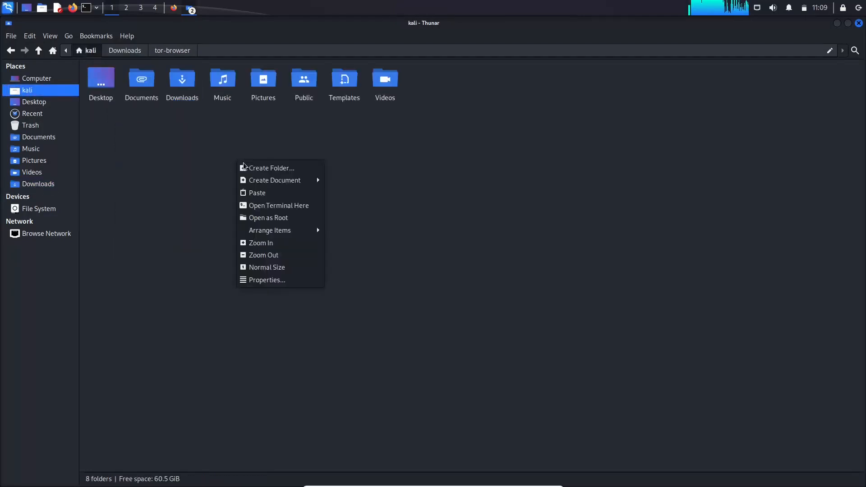
pyautogui.click(267, 167)
pyautogui.write('Apps')
pyautogui.press('Return')
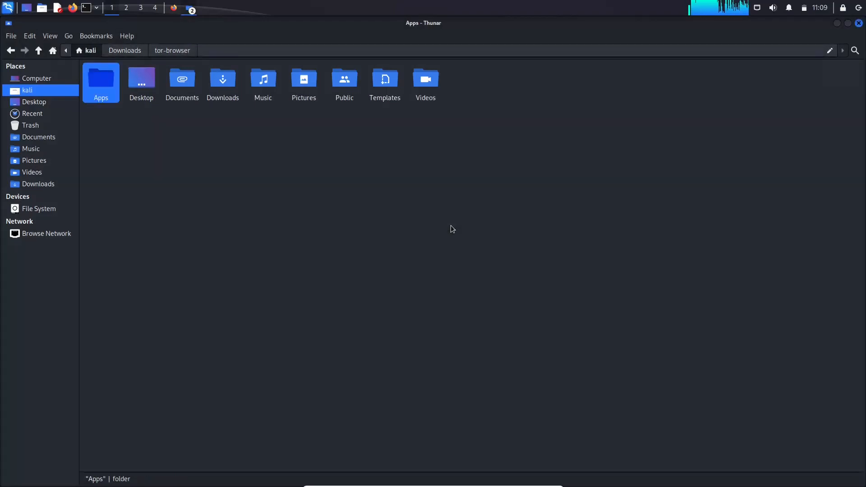
pyautogui.press('Return')
pyautogui.hotkey('ctrl', 'v')
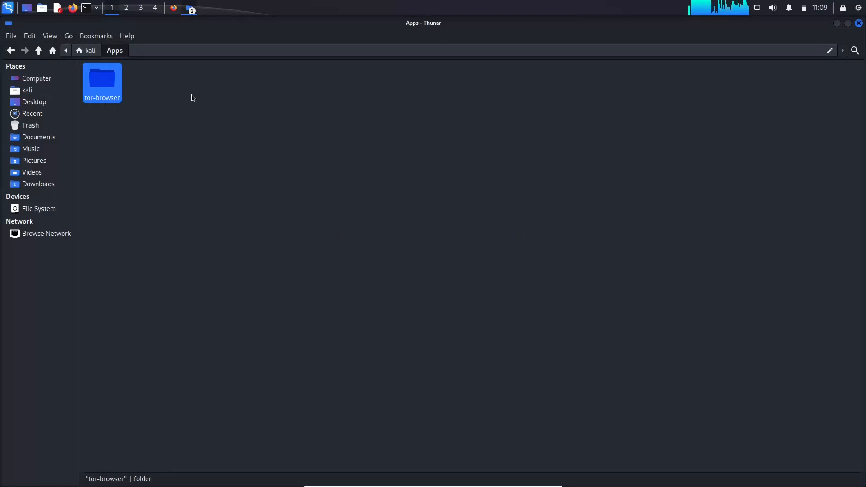
# Step: Execute start-tor-browser.desktop from the tor-browser folder in Apps and mark the untrusted launcher as executable
pyautogui.doubleClick(97, 79)
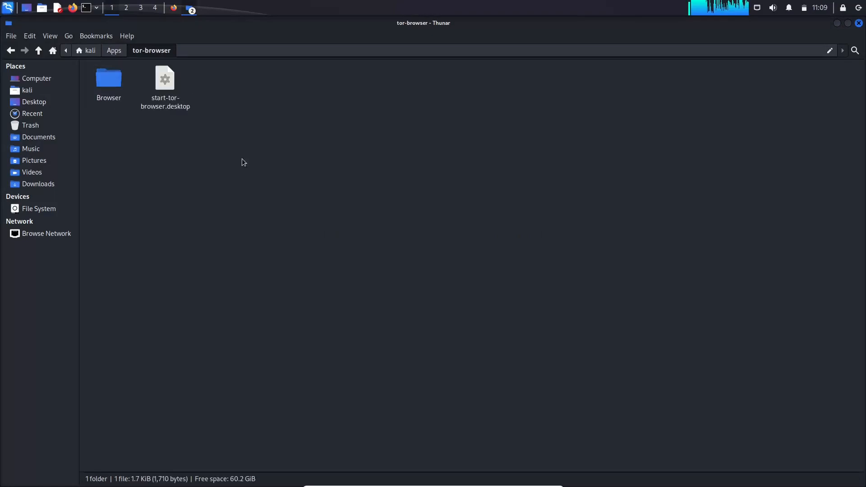
pyautogui.rightClick(167, 98)
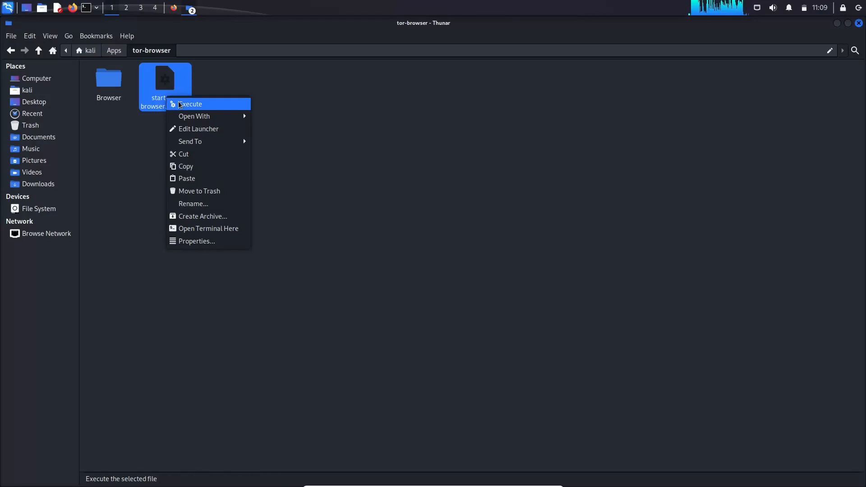
pyautogui.click(180, 105)
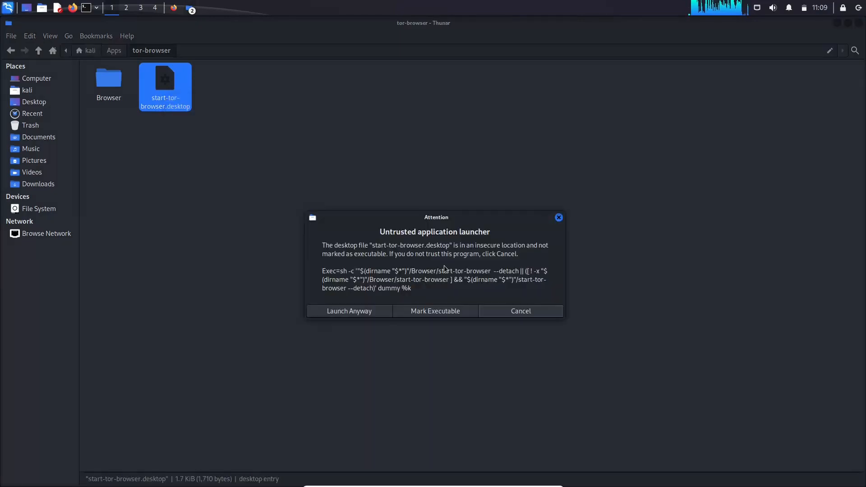
pyautogui.click(446, 311)
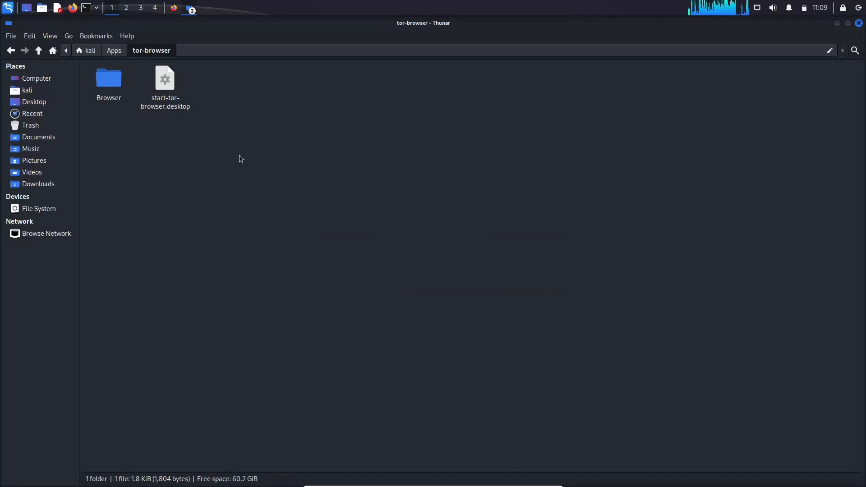
# Step: Launch start-tor-browser.desktop again, mark the rewritten launcher as executable, and maximize the Tor Browser window
pyautogui.doubleClick(170, 96)
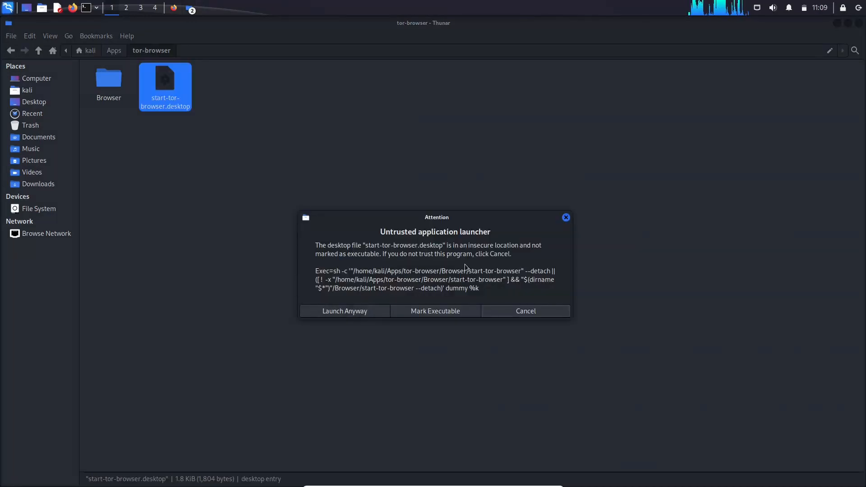
pyautogui.click(436, 312)
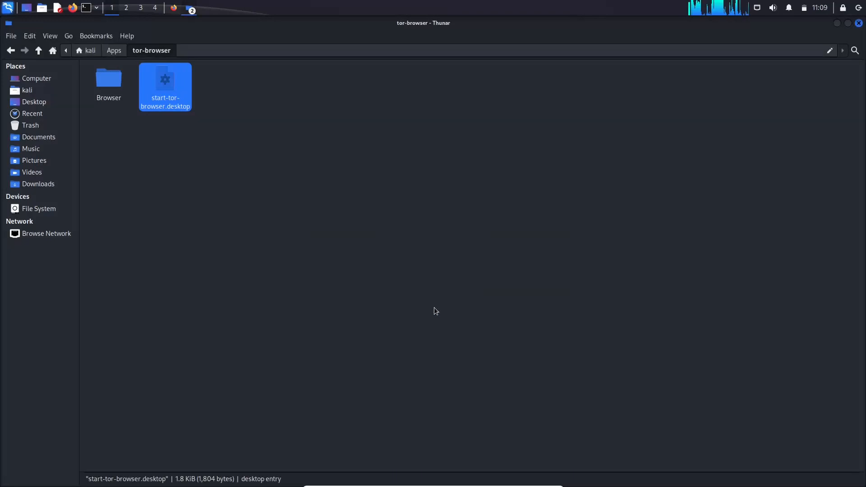
pyautogui.click(297, 163)
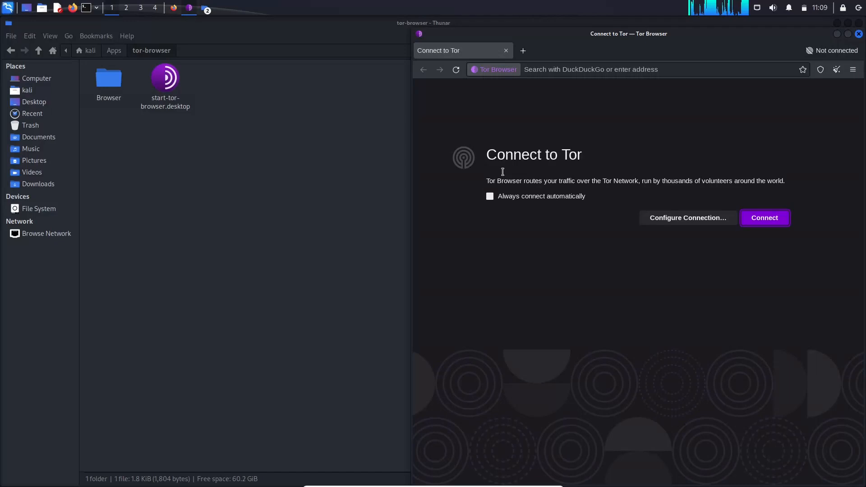
pyautogui.click(848, 34)
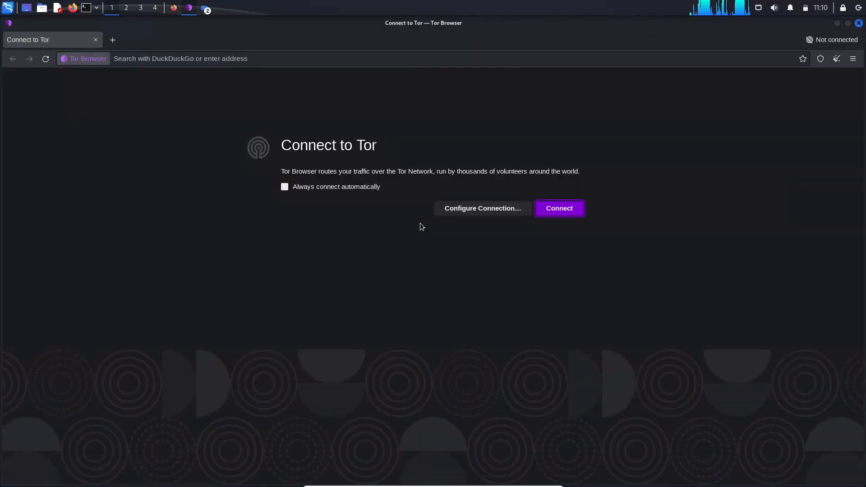
# Step: Enable Always connect automatically and connect to the Tor network
pyautogui.click(297, 188)
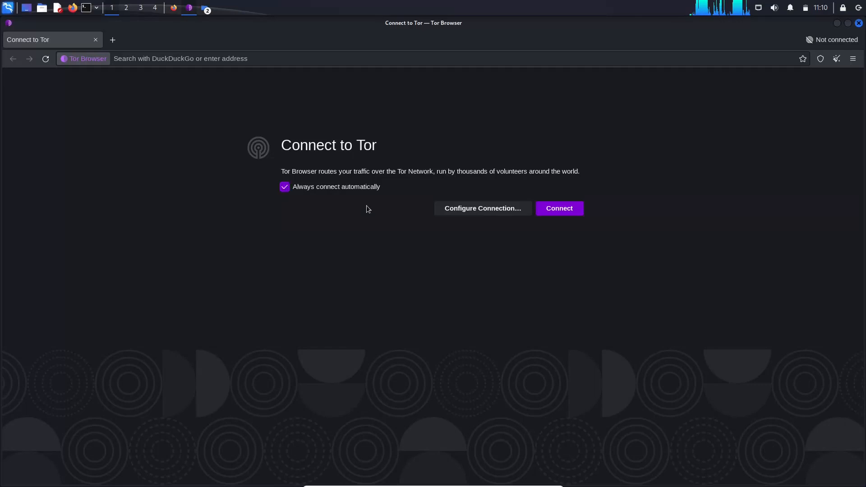
pyautogui.click(564, 211)
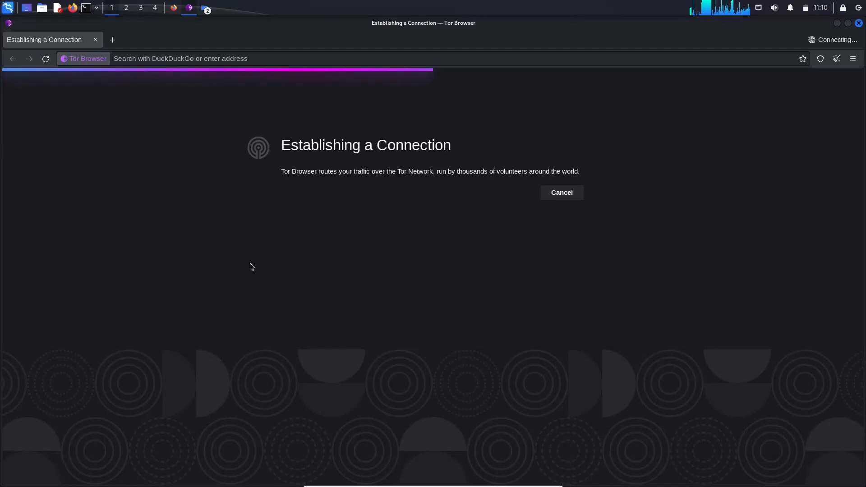
pyautogui.rightClick(193, 11)
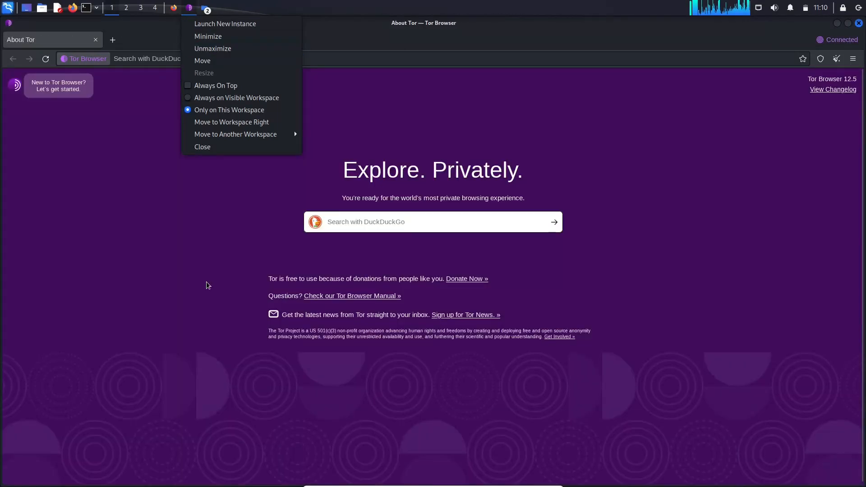
pyautogui.click(206, 282)
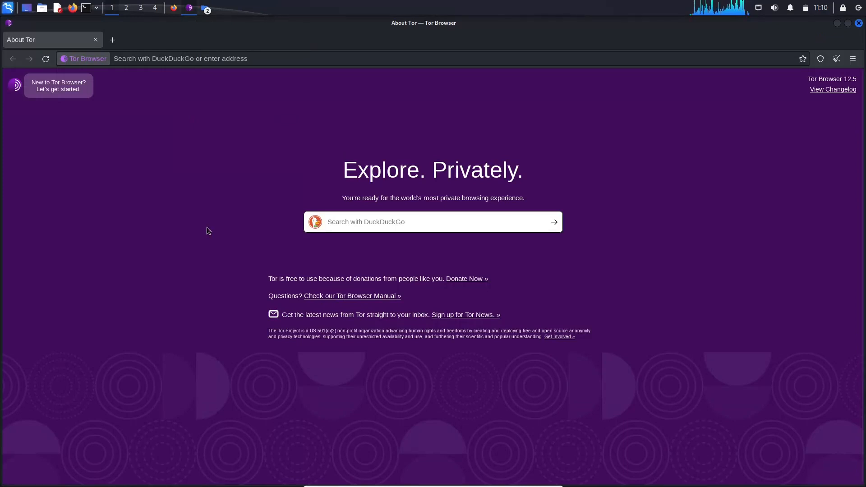
# Step: Open the website kalilinux.org in Tor Browser and look through its home page
pyautogui.click(206, 59)
pyautogui.write('kalin')
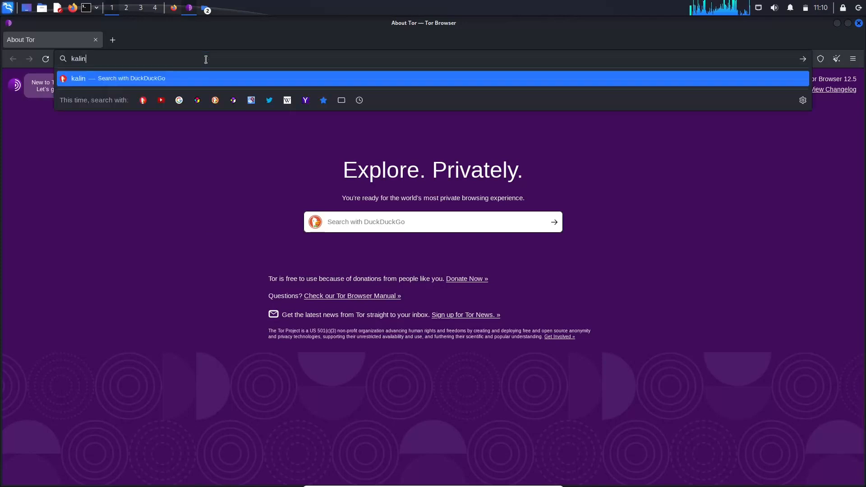
pyautogui.press('BackSpace')
pyautogui.write('linux.org')
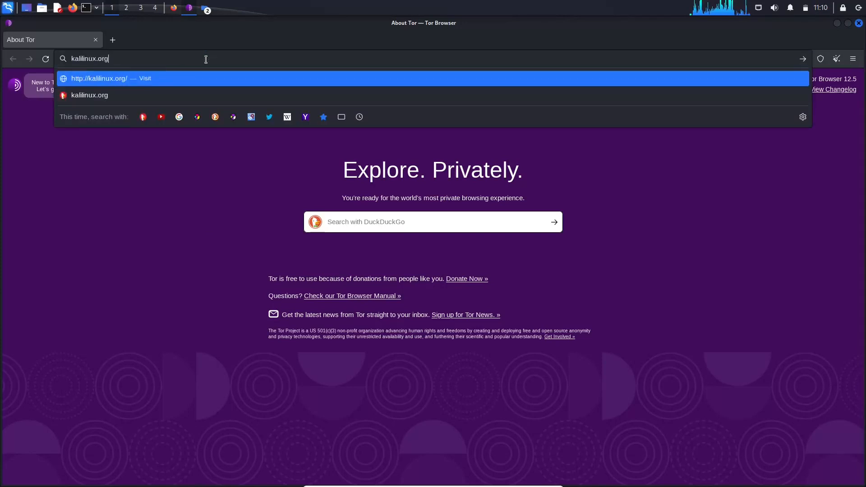
pyautogui.press('Return')
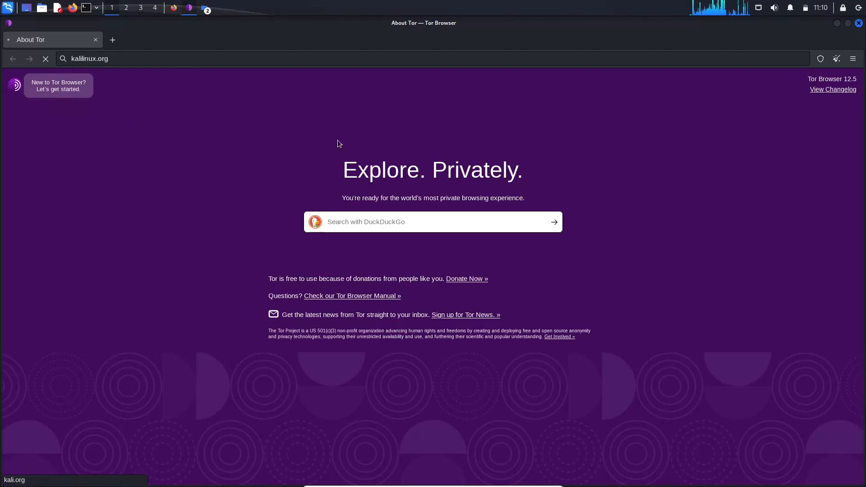
pyautogui.scroll(-10, 520, 215)
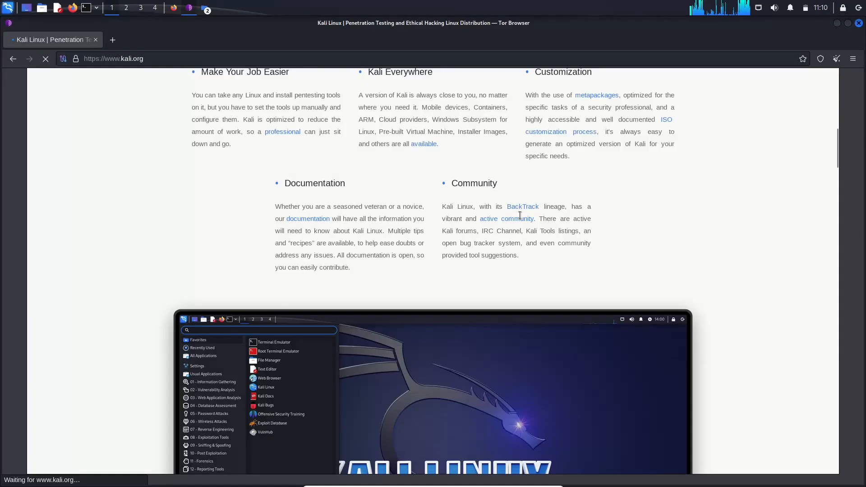
pyautogui.scroll(10, 520, 215)
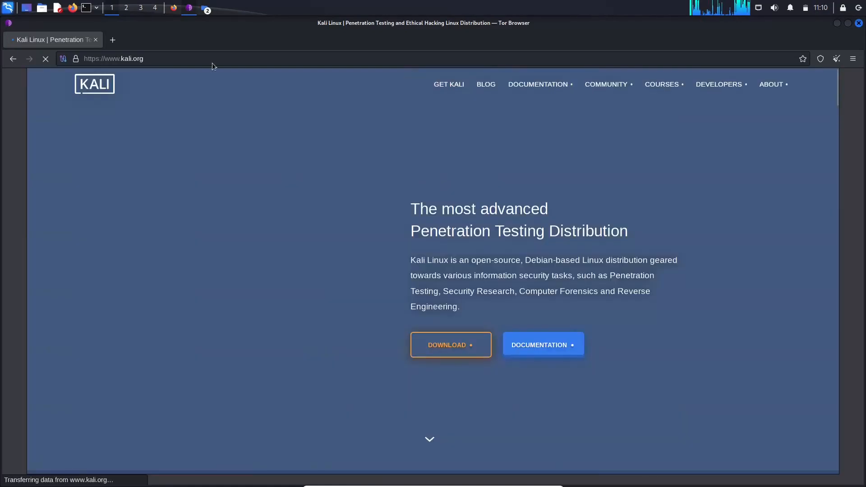
# Step: Examine the Tor circuit used for kali.org and close Tor Browser
pyautogui.click(63, 59)
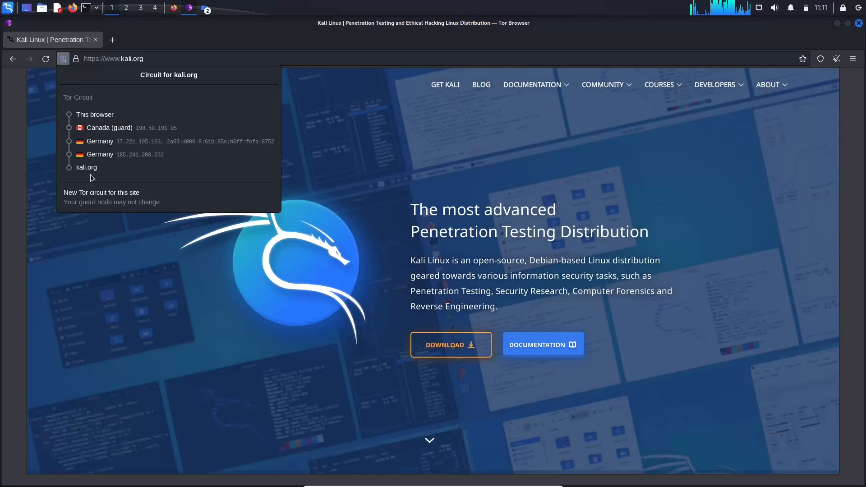
pyautogui.click(409, 150)
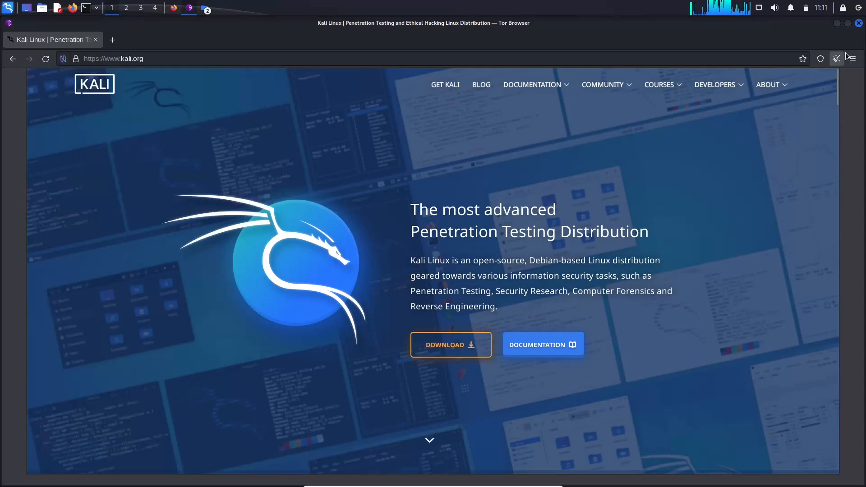
pyautogui.click(860, 23)
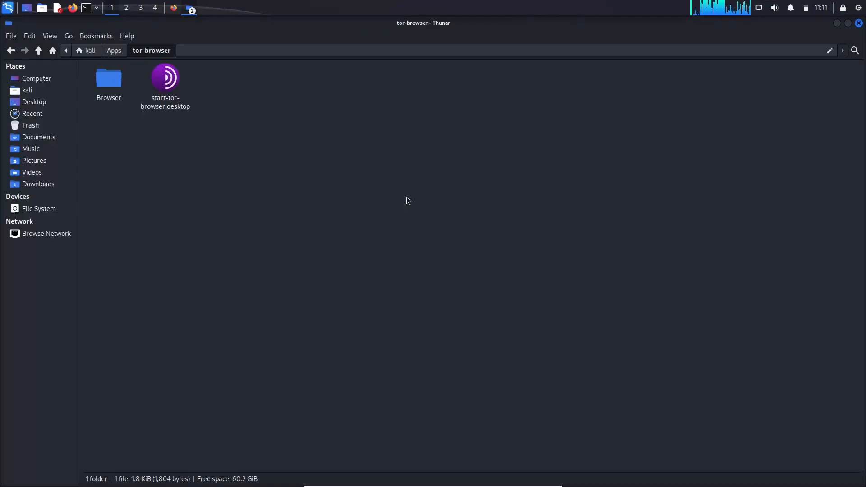
# Step: Create a desktop link to start-tor-browser.desktop and close the file manager
pyautogui.rightClick(170, 83)
pyautogui.moveTo(217, 127)
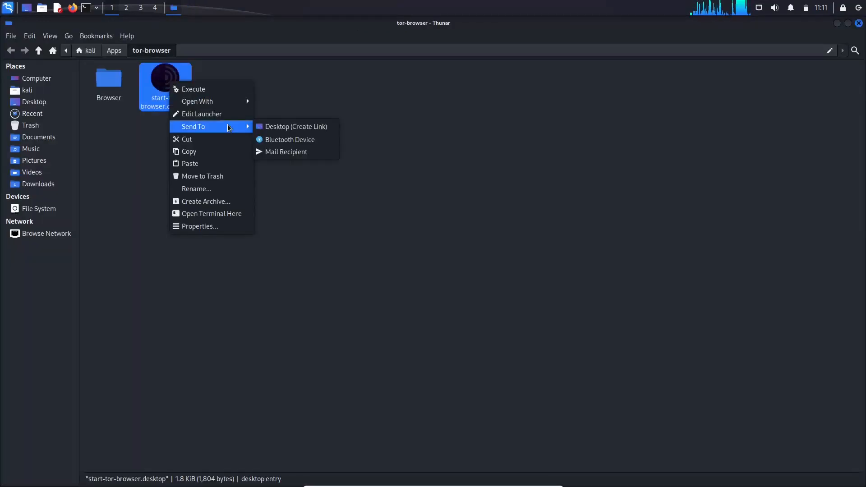
pyautogui.click(275, 132)
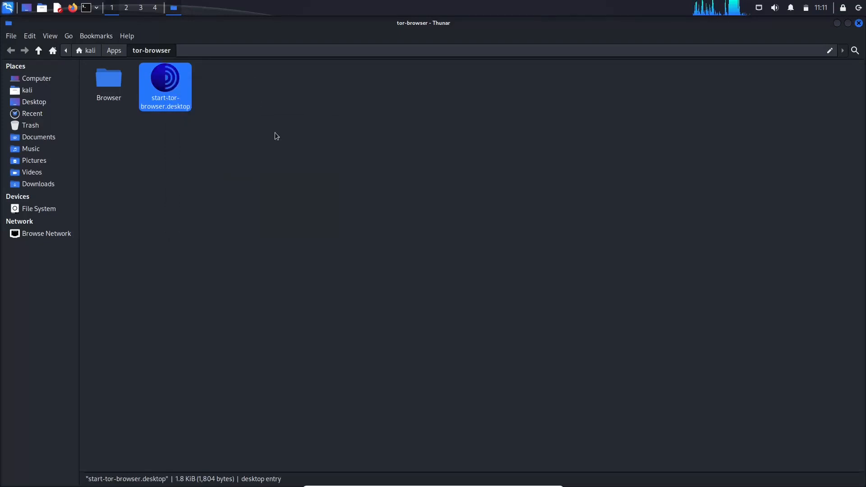
pyautogui.click(859, 23)
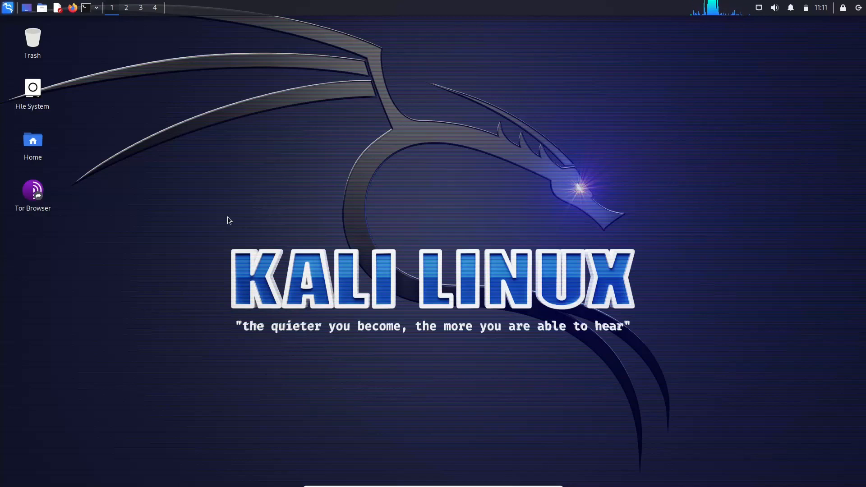
# Step: Open the session logout options and shut down the Kali system
pyautogui.click(7, 8)
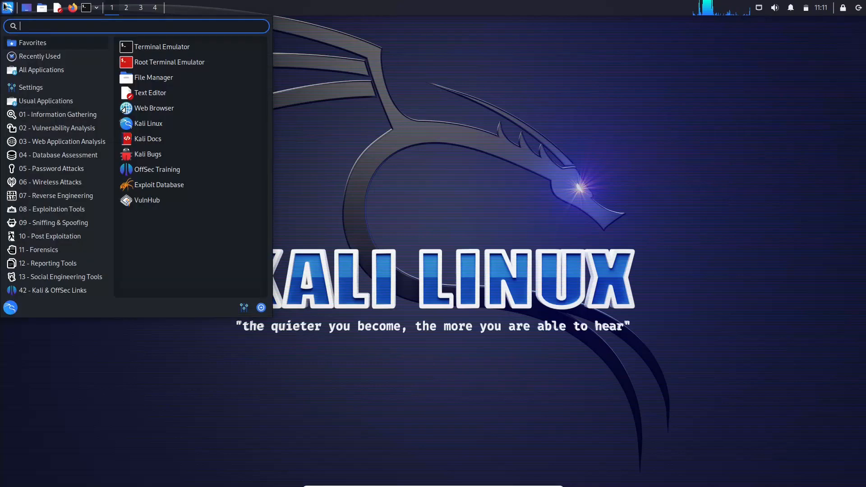
pyautogui.click(262, 308)
pyautogui.click(502, 216)
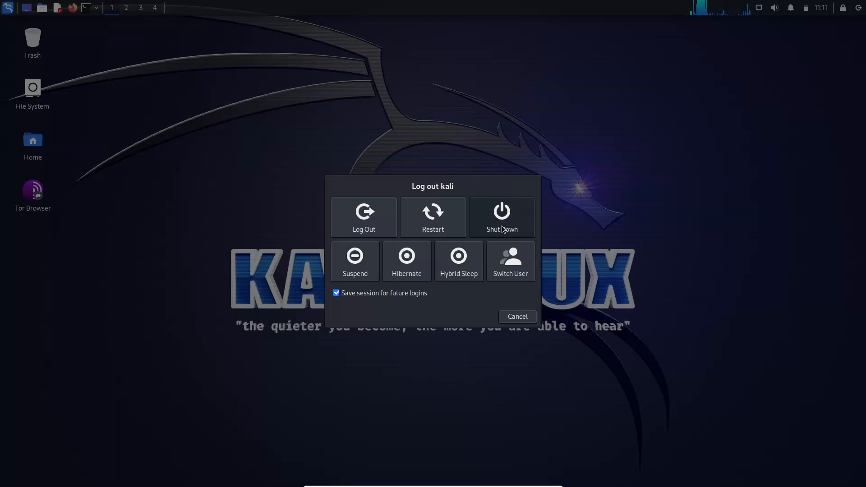